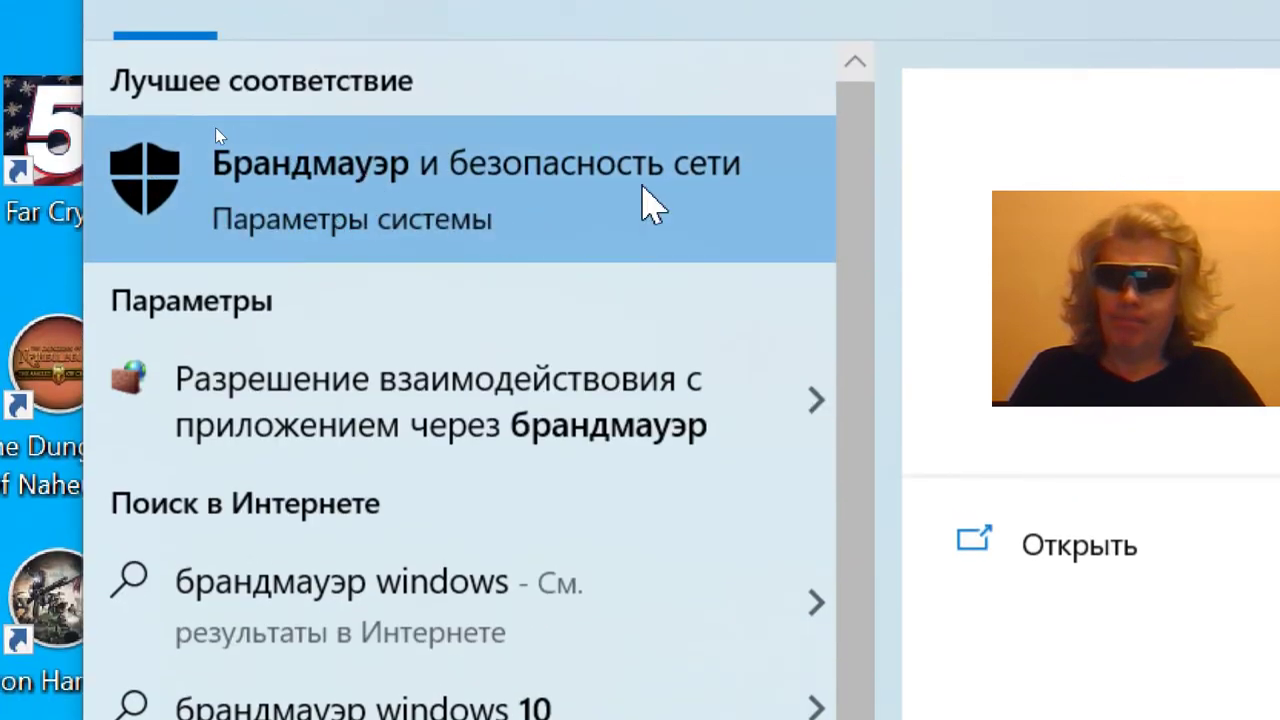
Step: Open the firewall's advanced settings from the search results and show the outbound connection rules (Правила для исходящего подключения)
{"action": "left_click", "coordinate": [398, 205]}
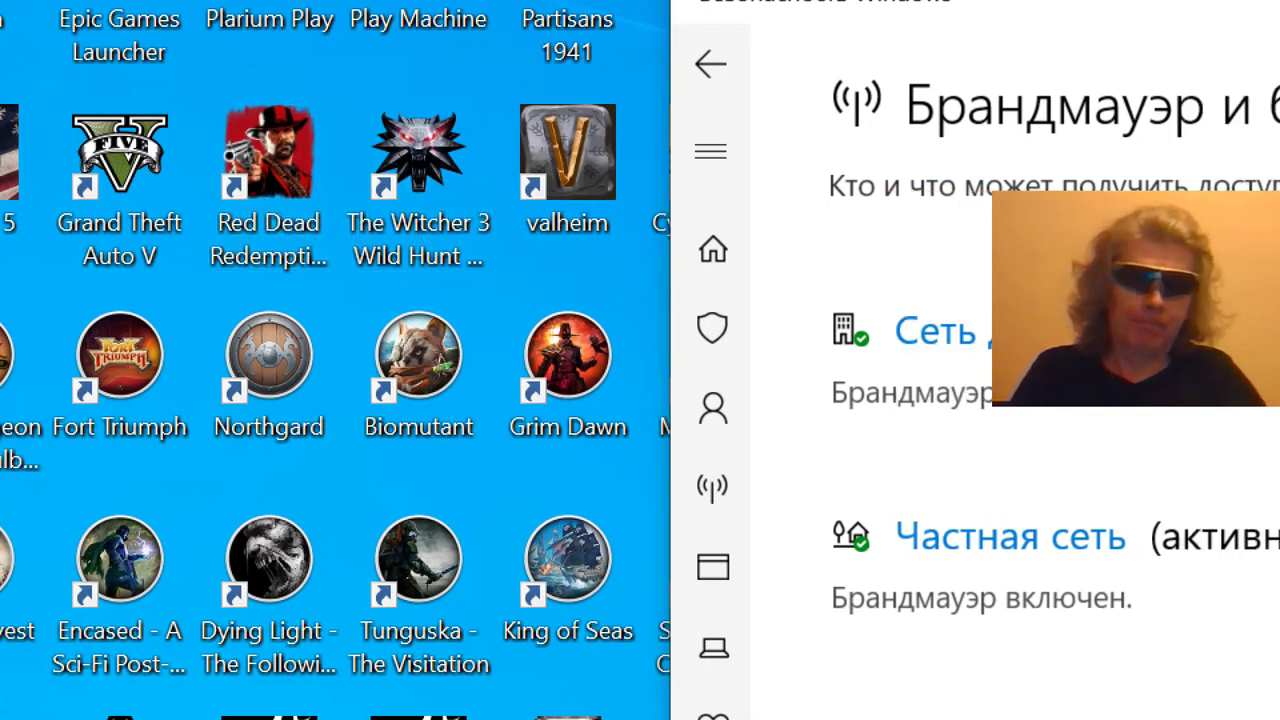
{"action": "scroll", "coordinate": [654, 455], "scroll_direction": "down", "scroll_amount": 7}
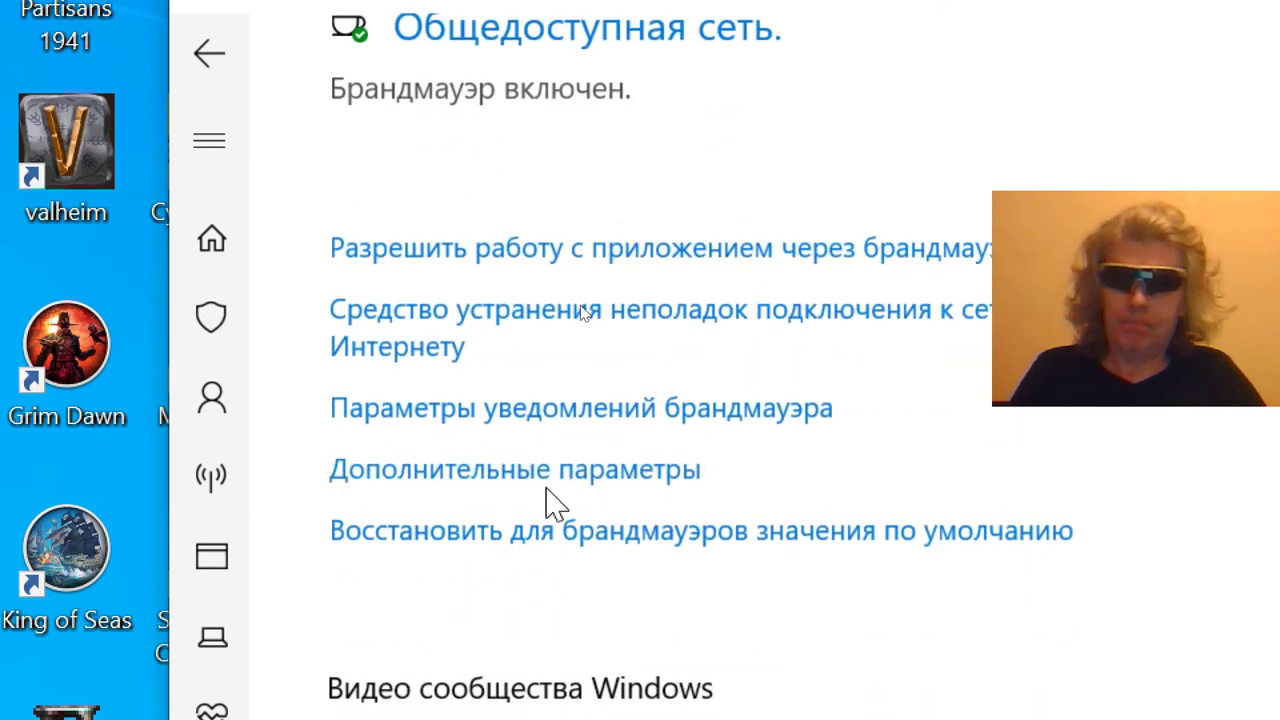
{"action": "left_click", "coordinate": [468, 490]}
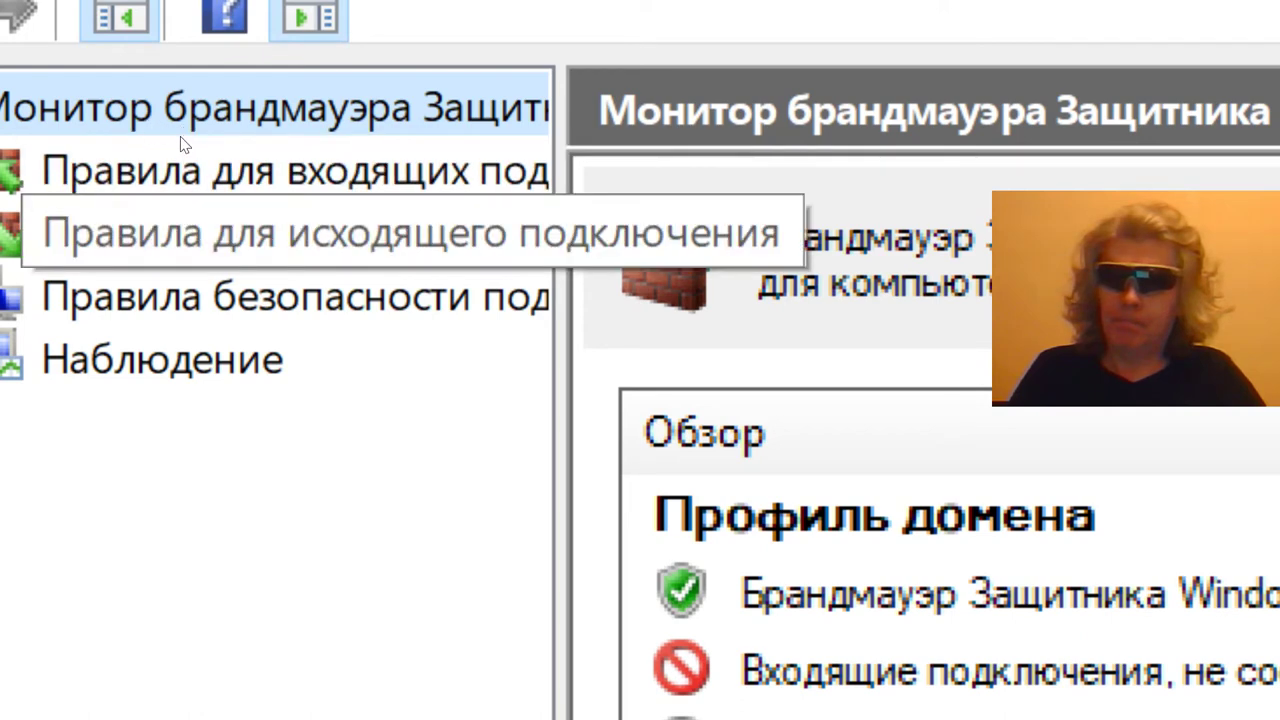
{"action": "left_click", "coordinate": [181, 233]}
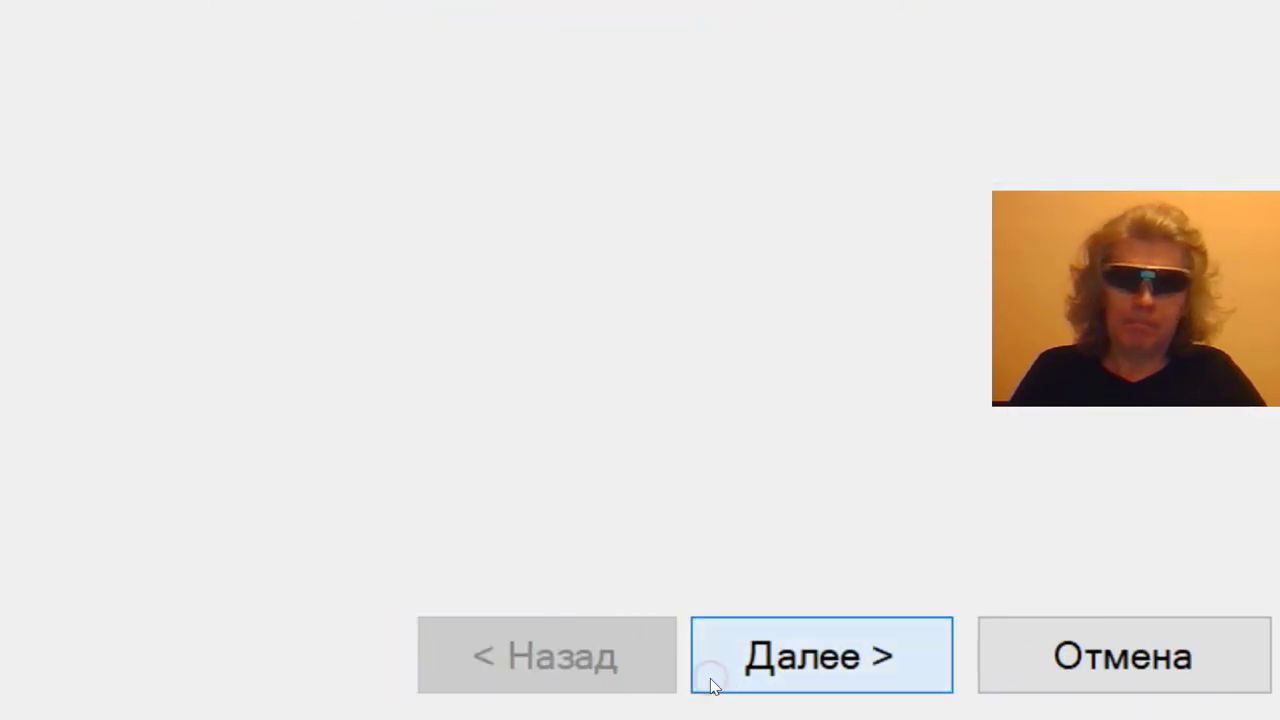
Step: Start a new outbound rule for a specific program and set its program path to Resolve.exe in the DaVinci Resolve folder
{"action": "left_click", "coordinate": [712, 684]}
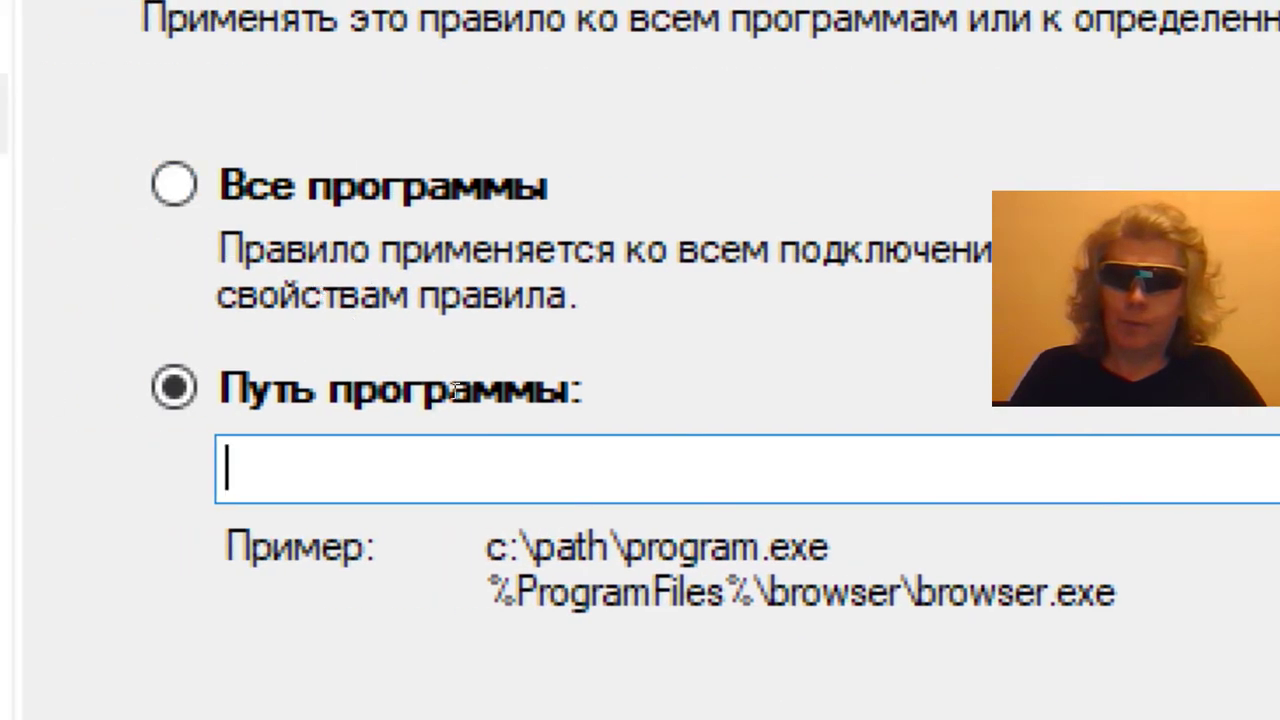
{"action": "left_click", "coordinate": [1054, 471]}
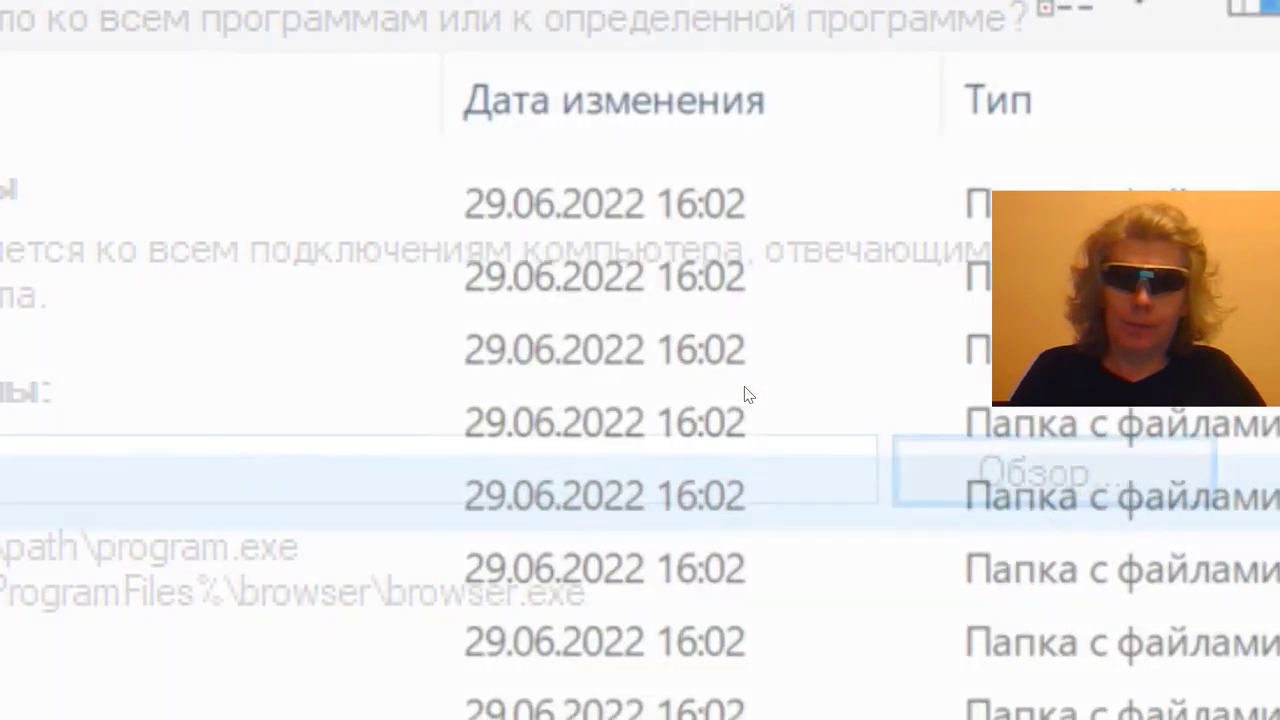
{"action": "scroll", "coordinate": [448, 396], "scroll_direction": "down", "scroll_amount": 4}
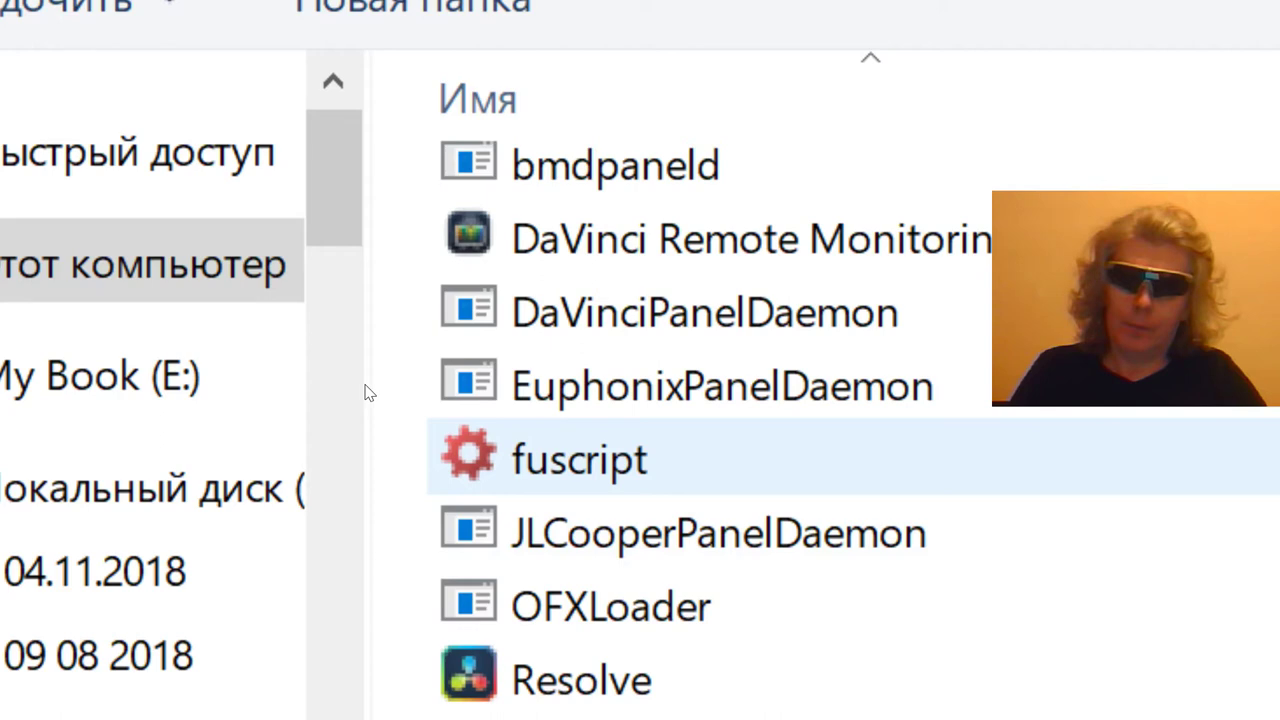
{"action": "left_click", "coordinate": [470, 458]}
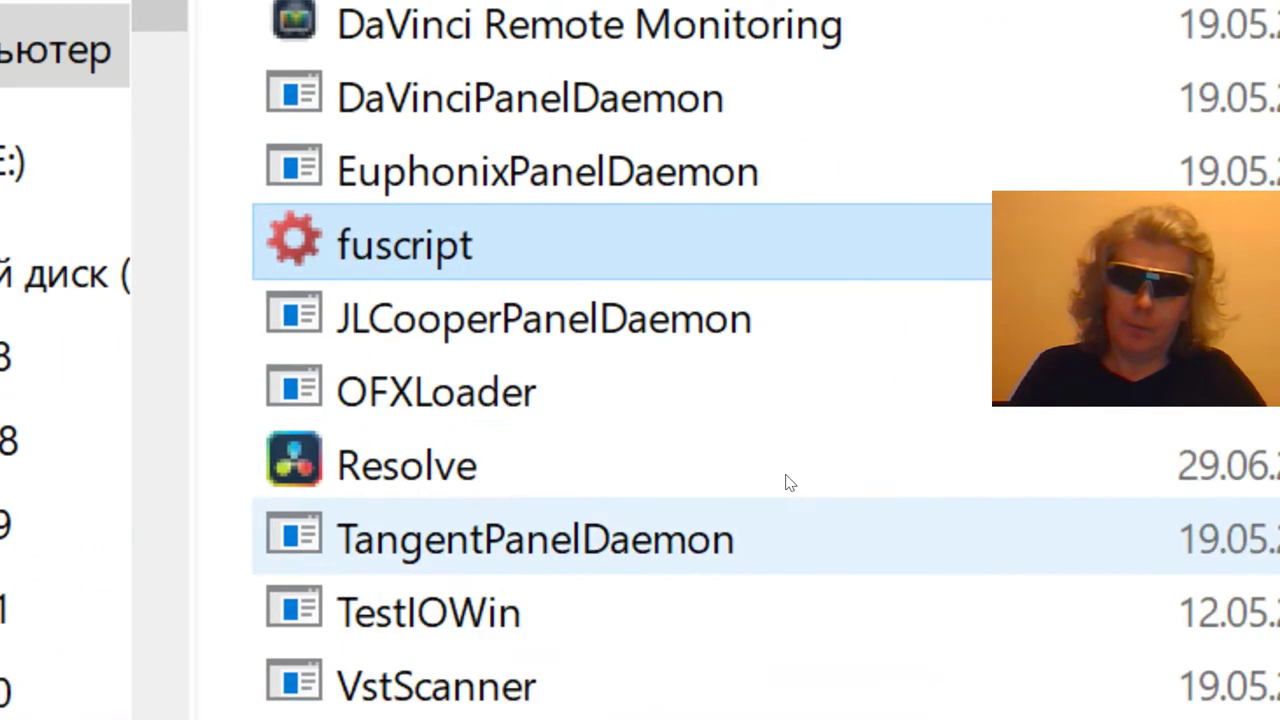
{"action": "mouse_move", "coordinate": [519, 455]}
{"action": "left_click", "coordinate": [355, 452]}
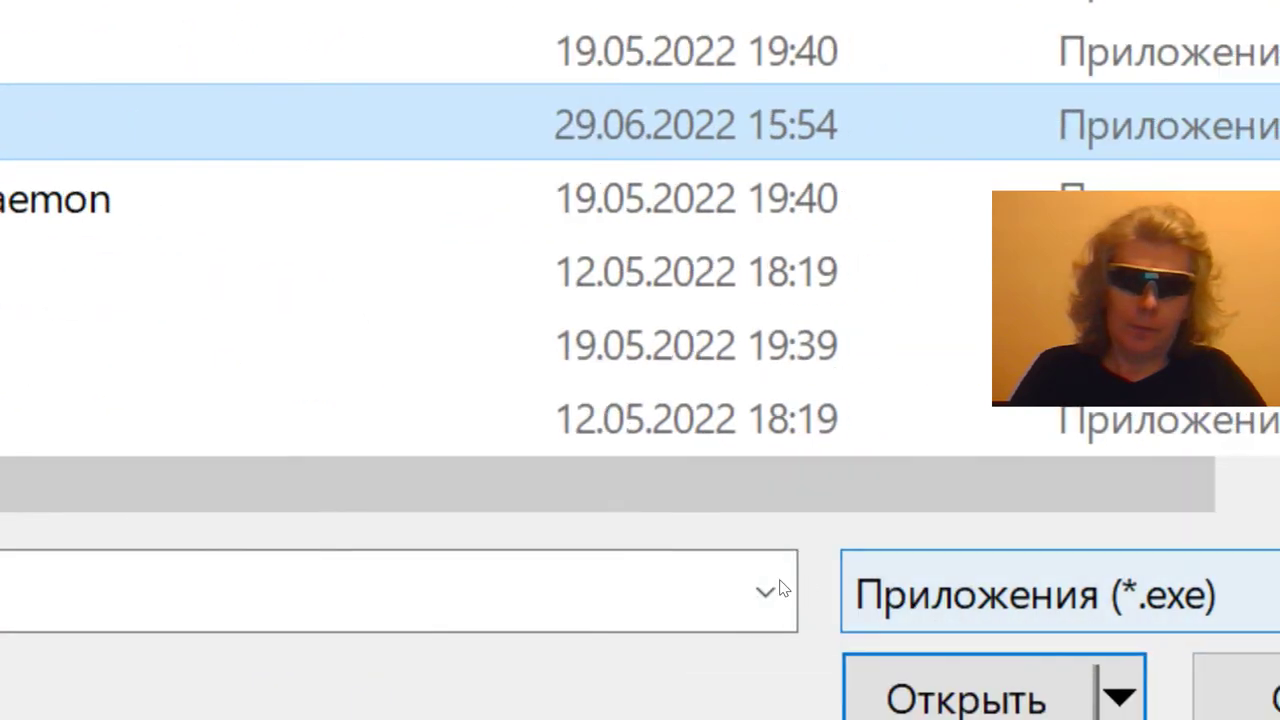
{"action": "left_click", "coordinate": [975, 698]}
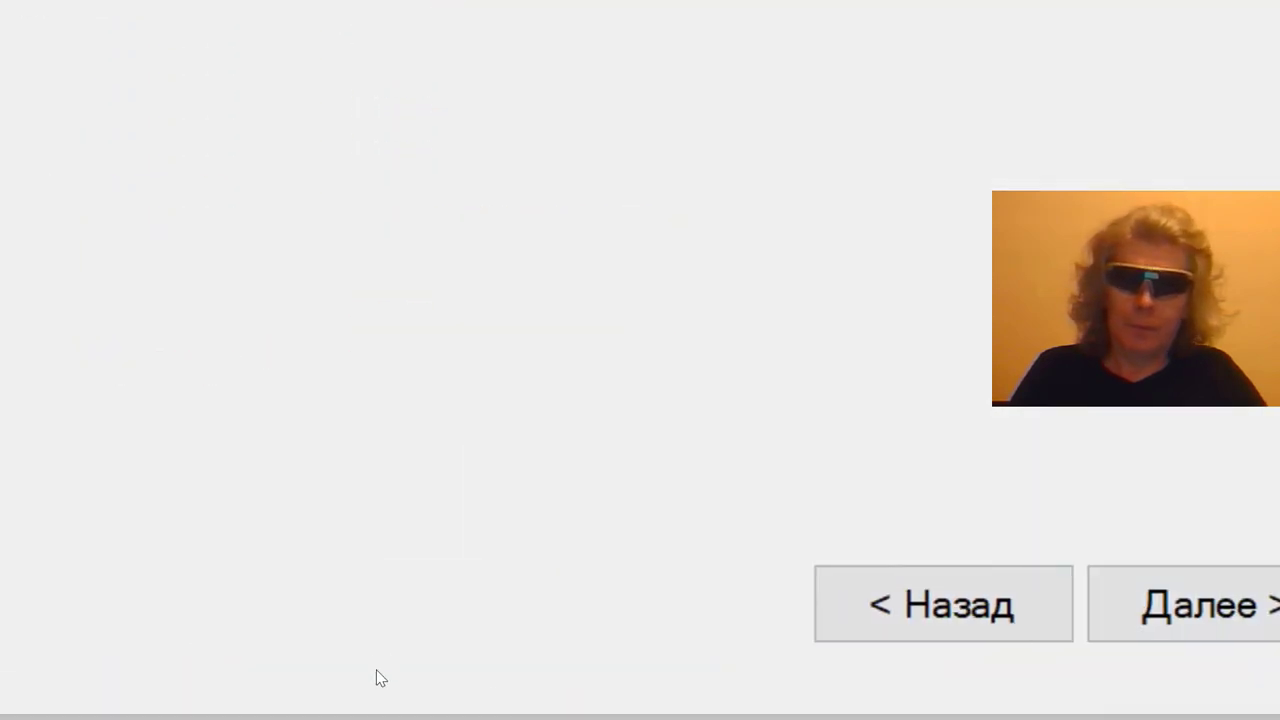
{"action": "left_click", "coordinate": [176, 606]}
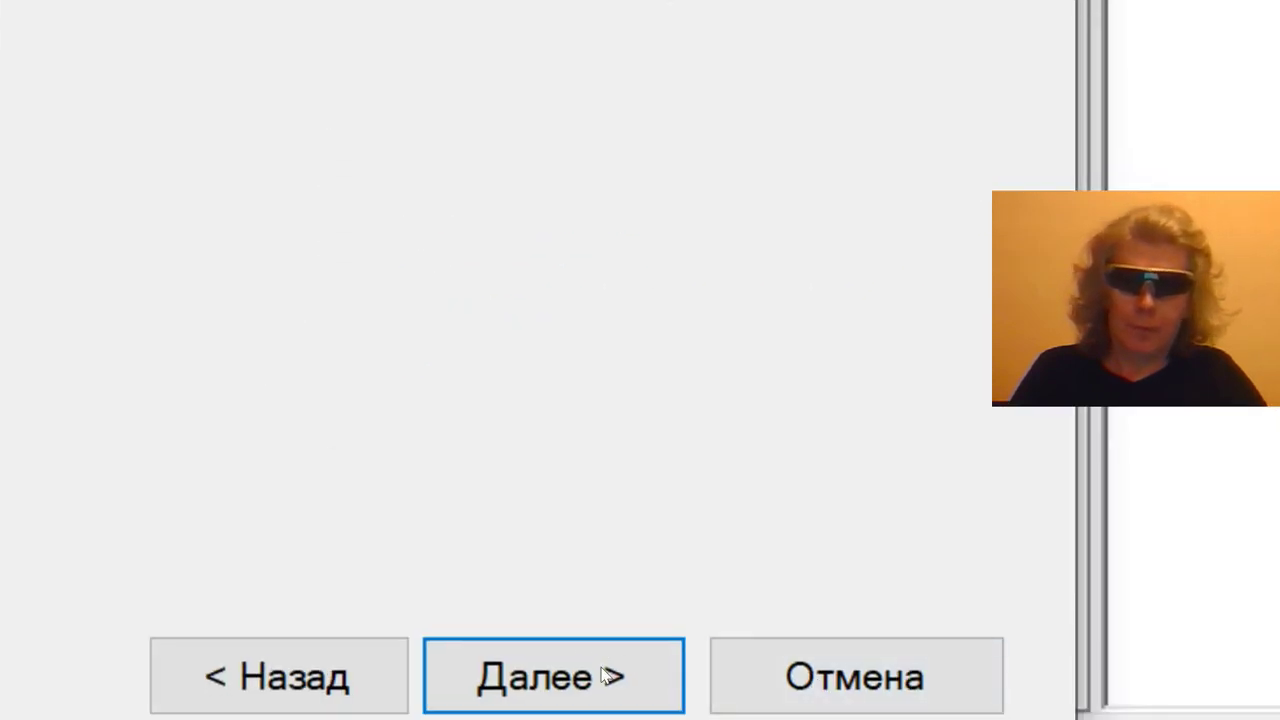
Step: Accept the remaining rule settings and name the new outbound rule resolve
{"action": "left_click", "coordinate": [680, 686]}
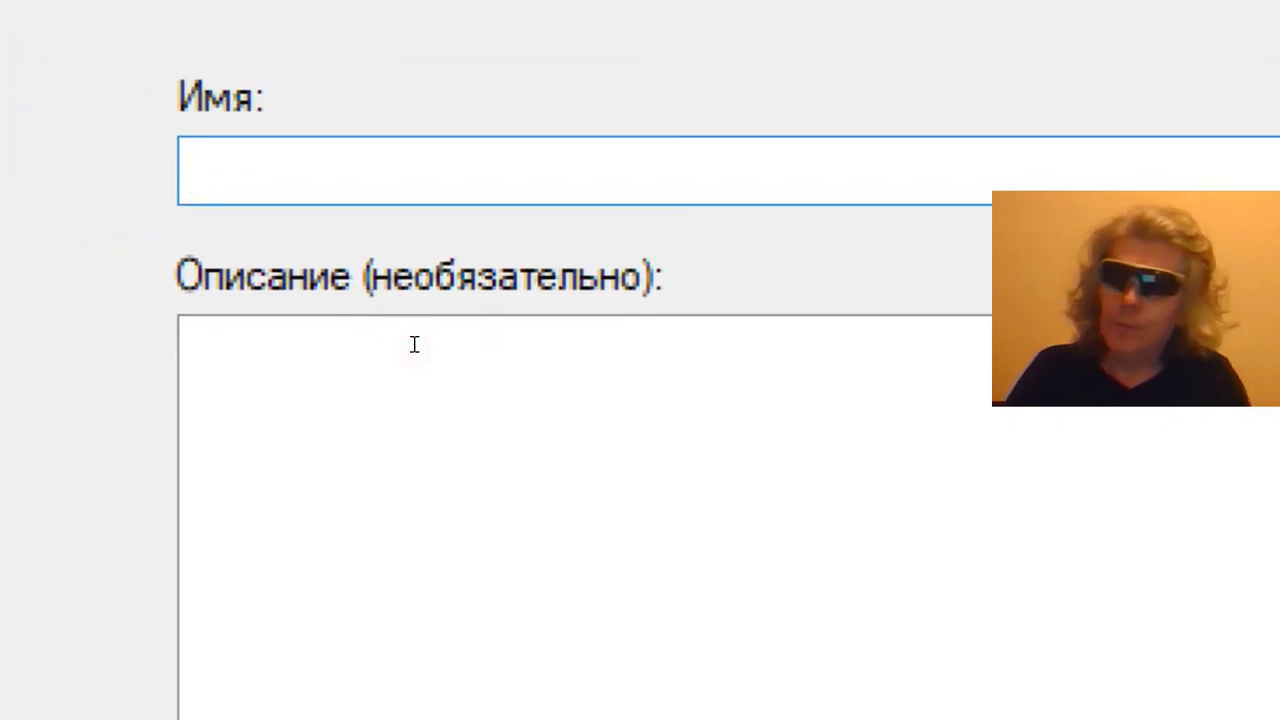
{"action": "type", "text": "r"}
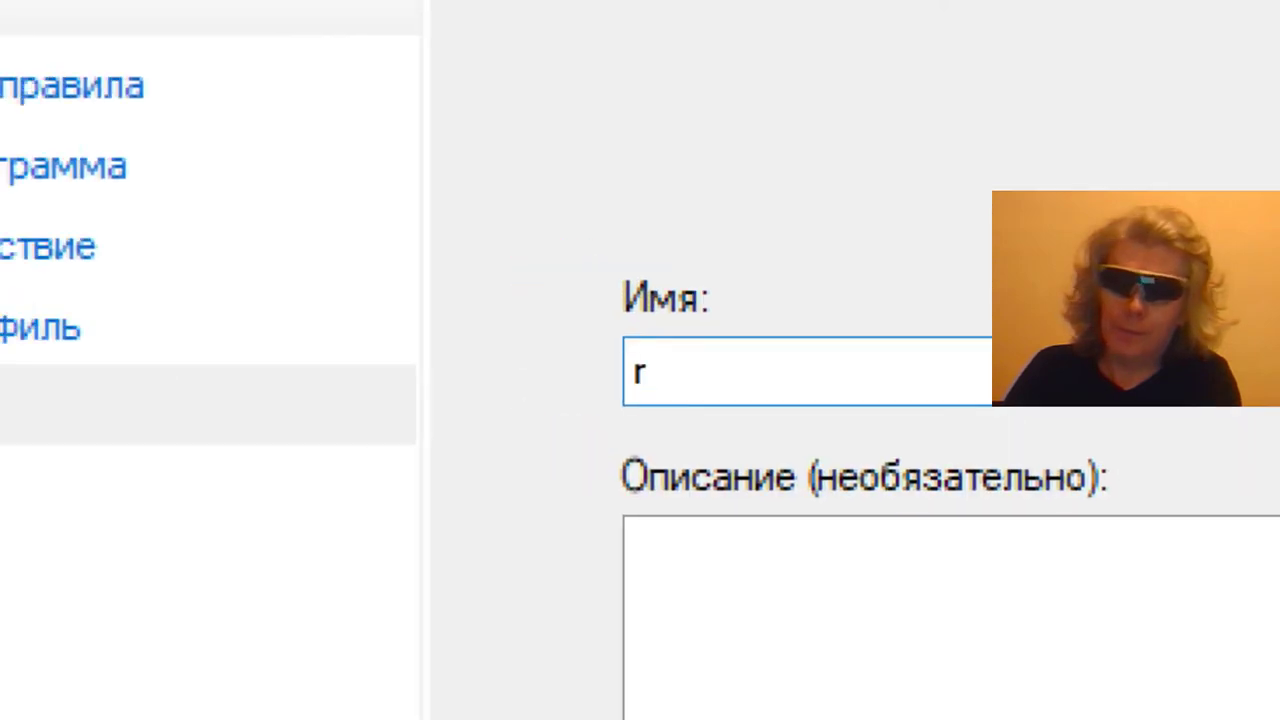
{"action": "type", "text": "e"}
{"action": "type", "text": "sol"}
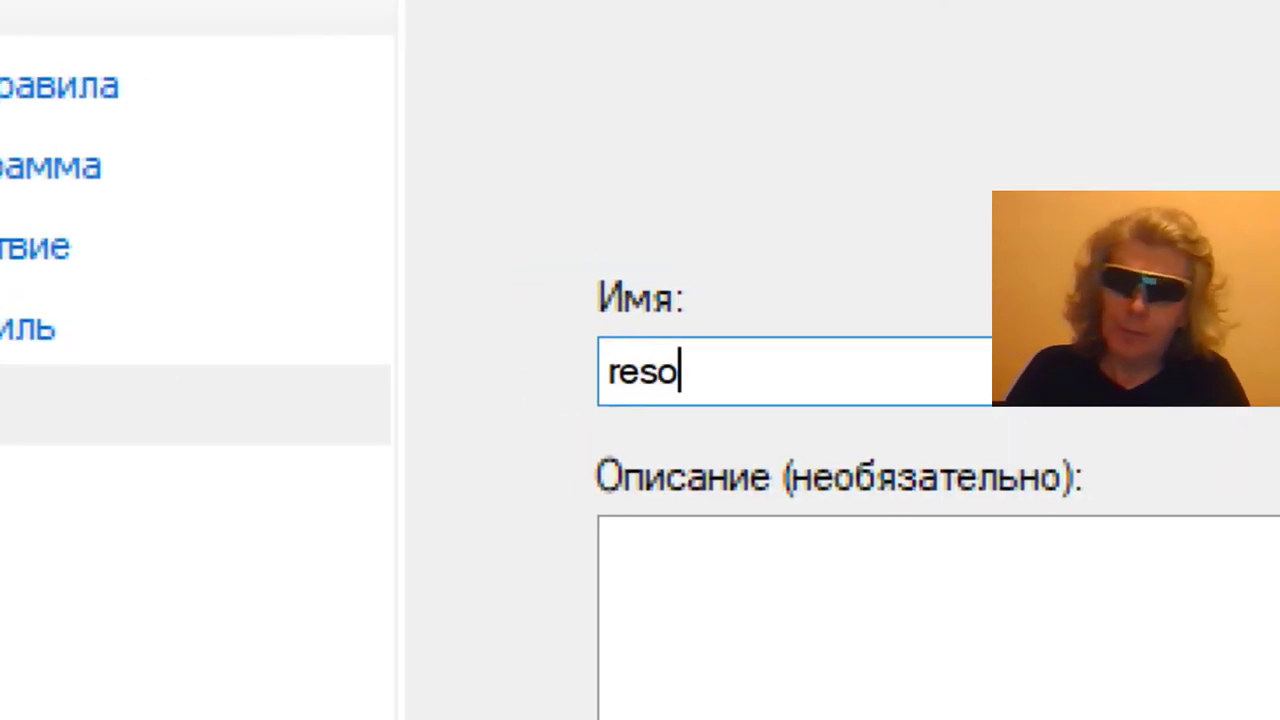
{"action": "type", "text": "ve"}
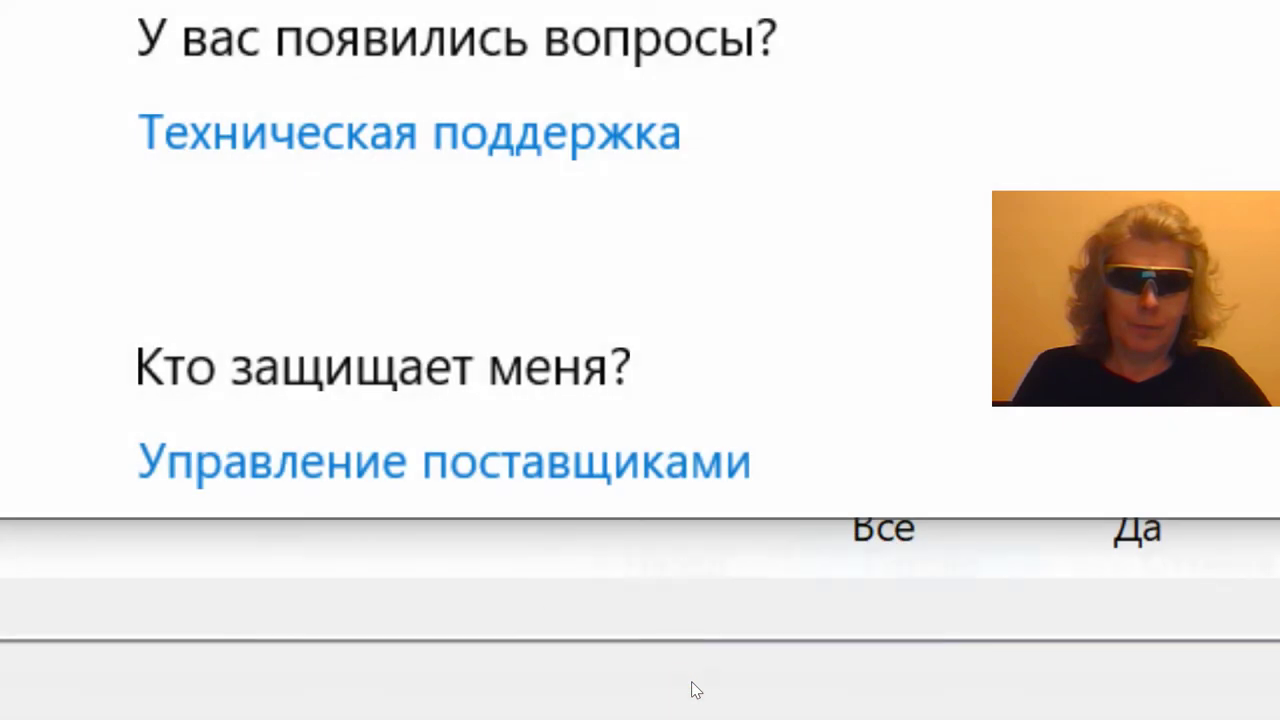
Step: Inspect the program path in the resolve rule's properties under Программы и службы, then close the properties
{"action": "scroll", "coordinate": [424, 411], "scroll_direction": "up", "scroll_amount": 5}
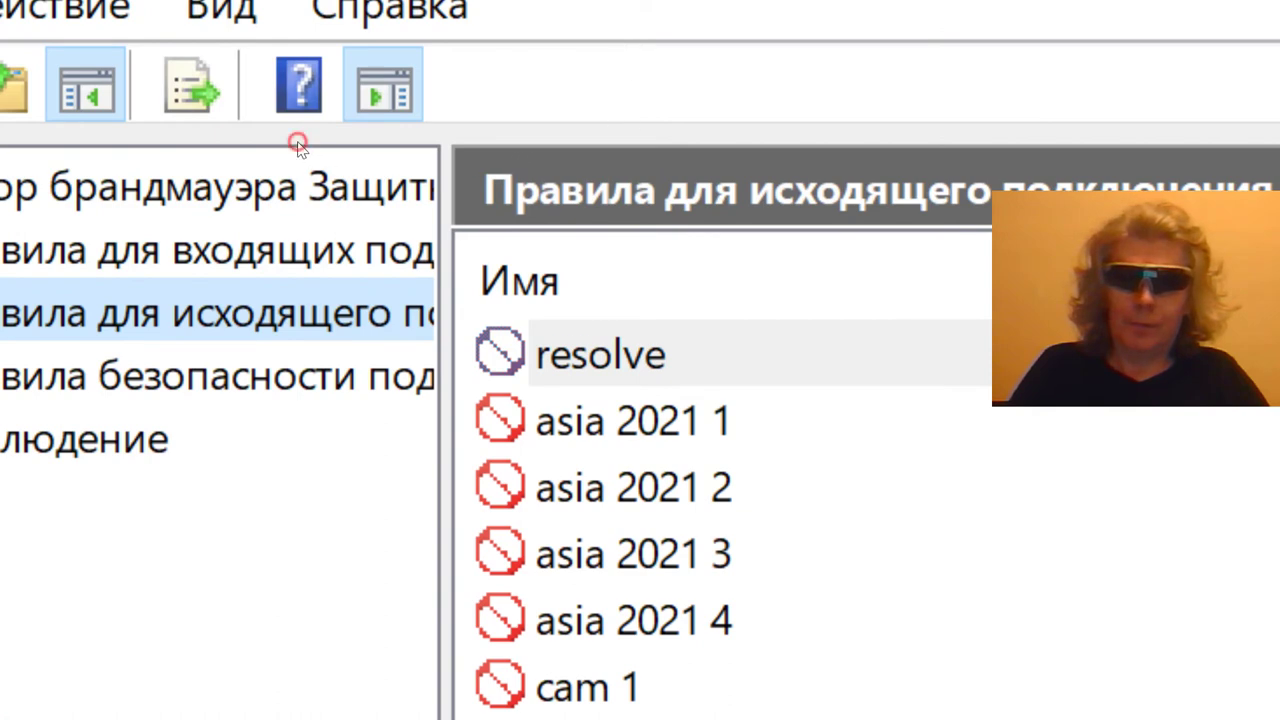
{"action": "double_click", "coordinate": [545, 368]}
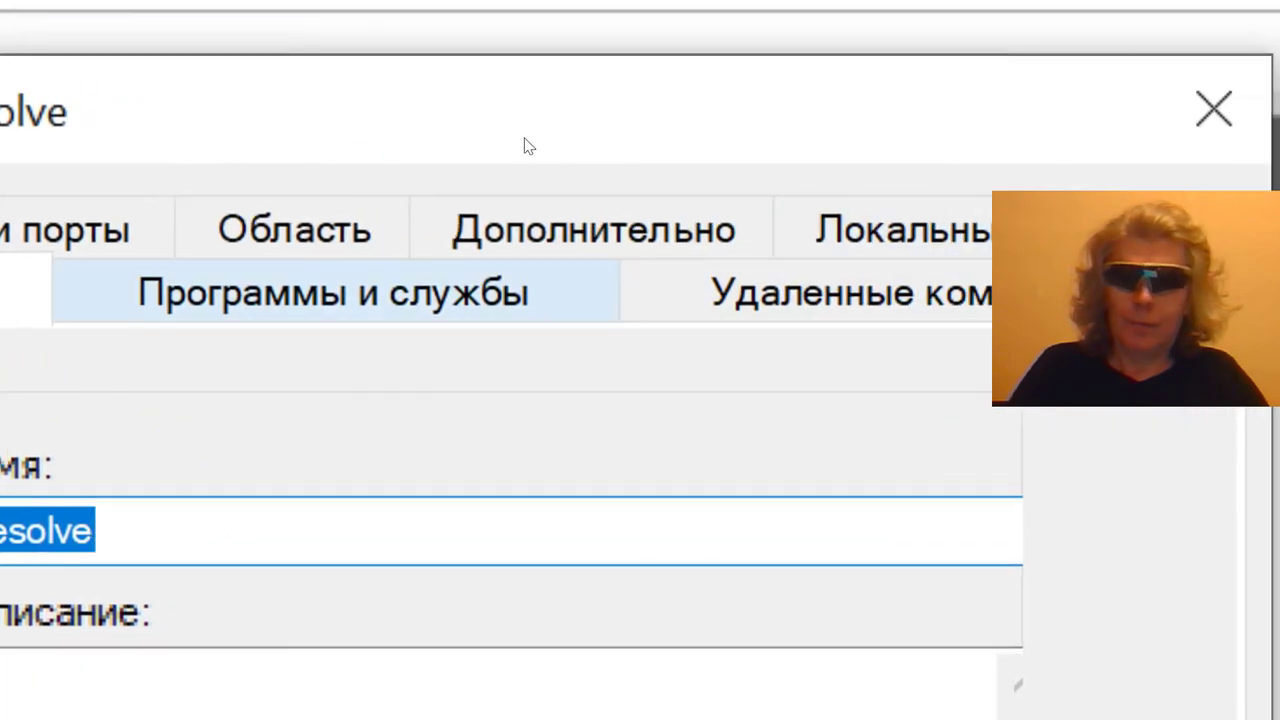
{"action": "left_click", "coordinate": [523, 292]}
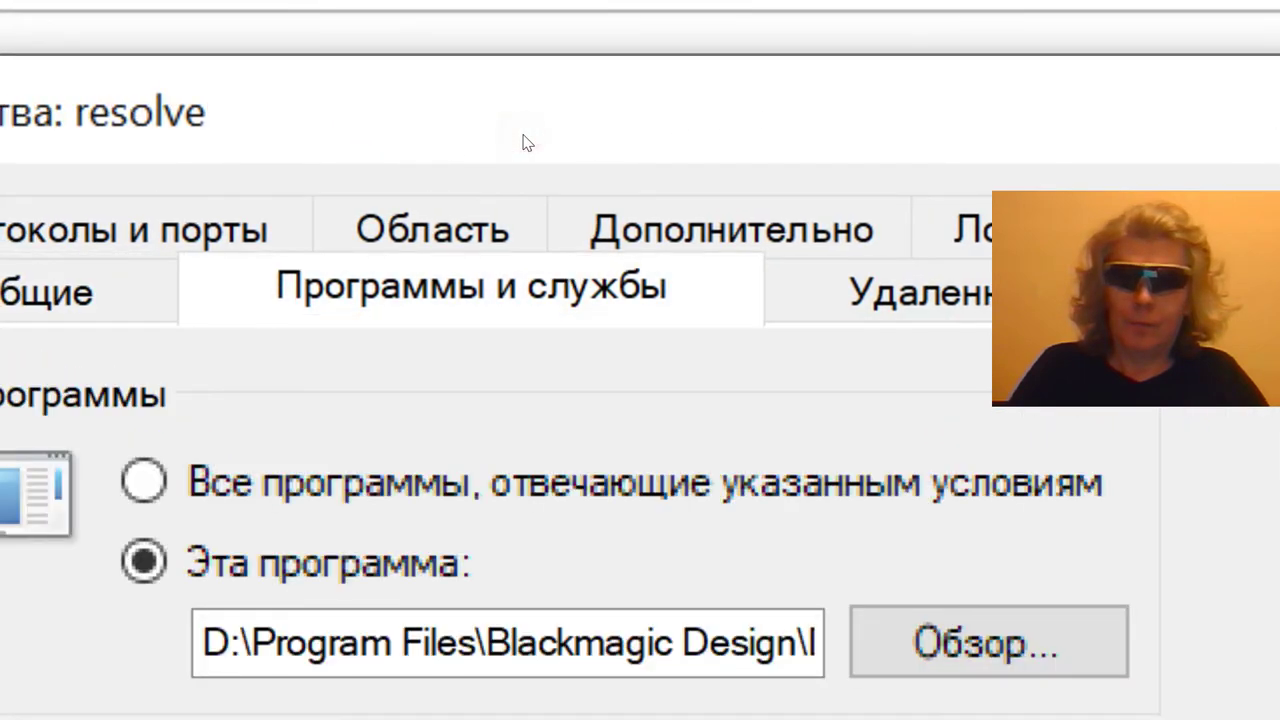
{"action": "left_click", "coordinate": [555, 642]}
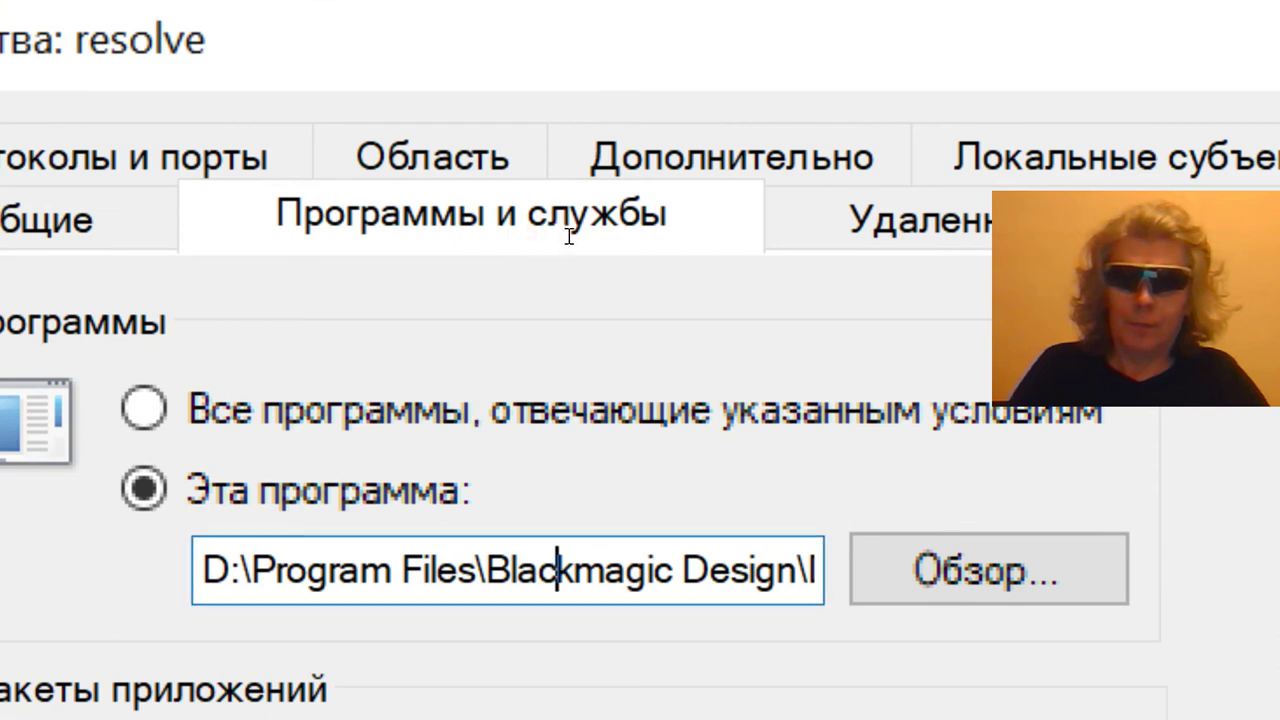
{"action": "left_click_drag", "start_coordinate": [626, 570], "coordinate": [814, 570]}
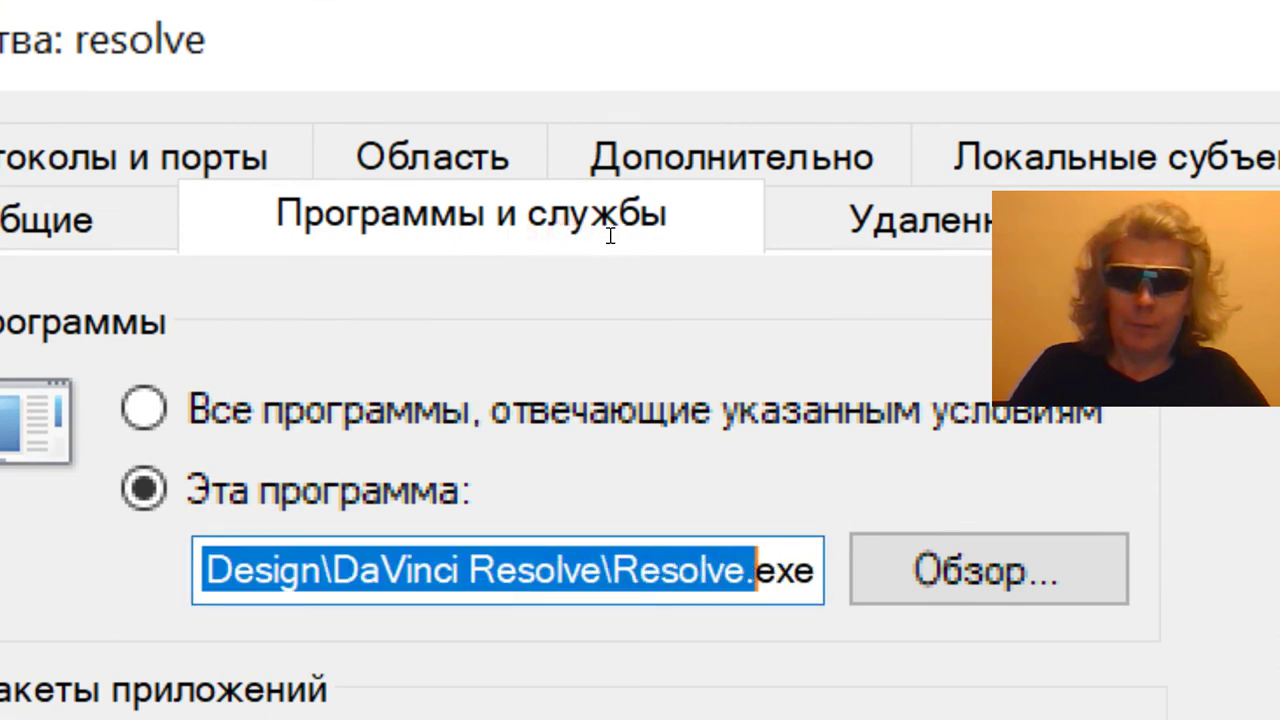
{"action": "left_click", "coordinate": [611, 208]}
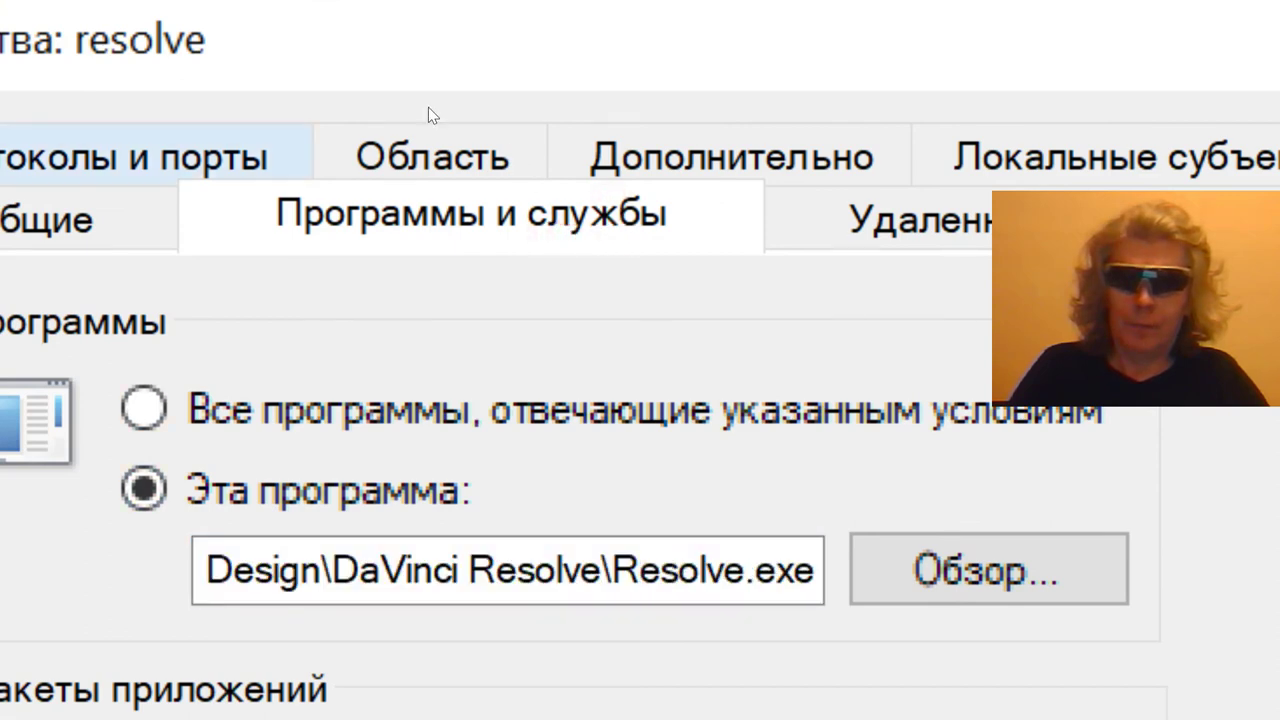
{"action": "key", "text": "ctrl+shift+Tab"}
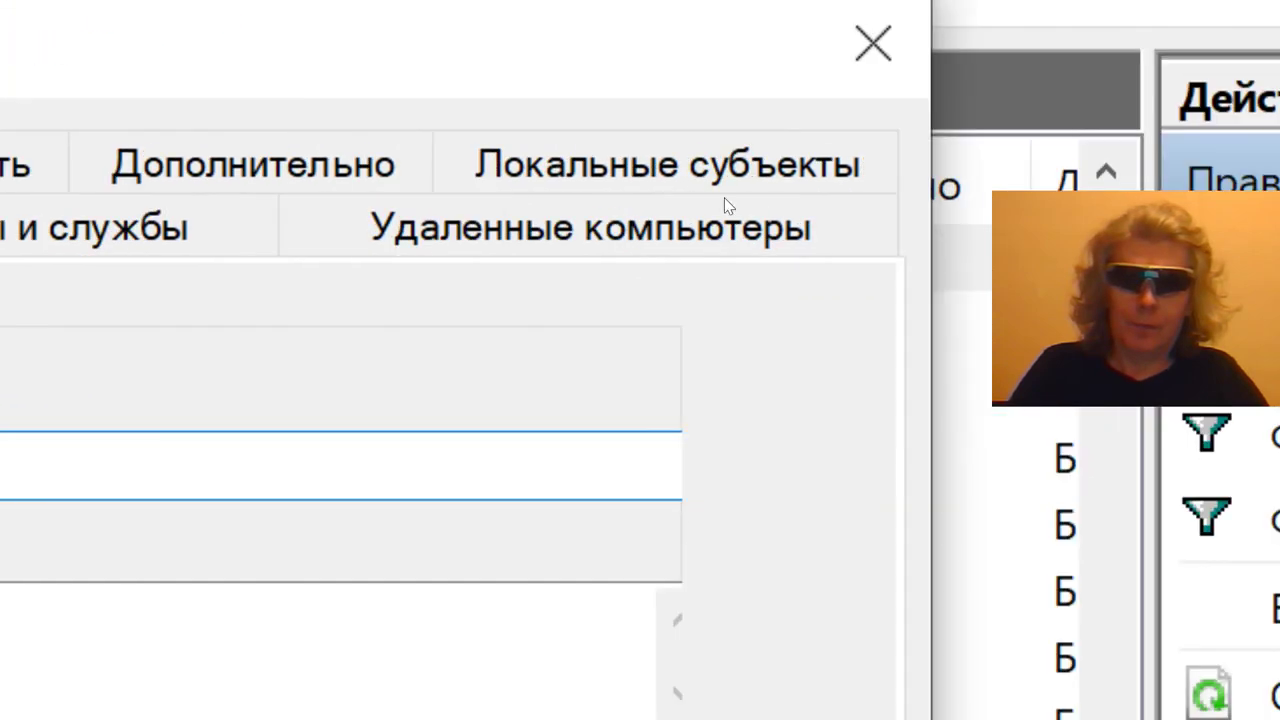
{"action": "left_click", "coordinate": [772, 84]}
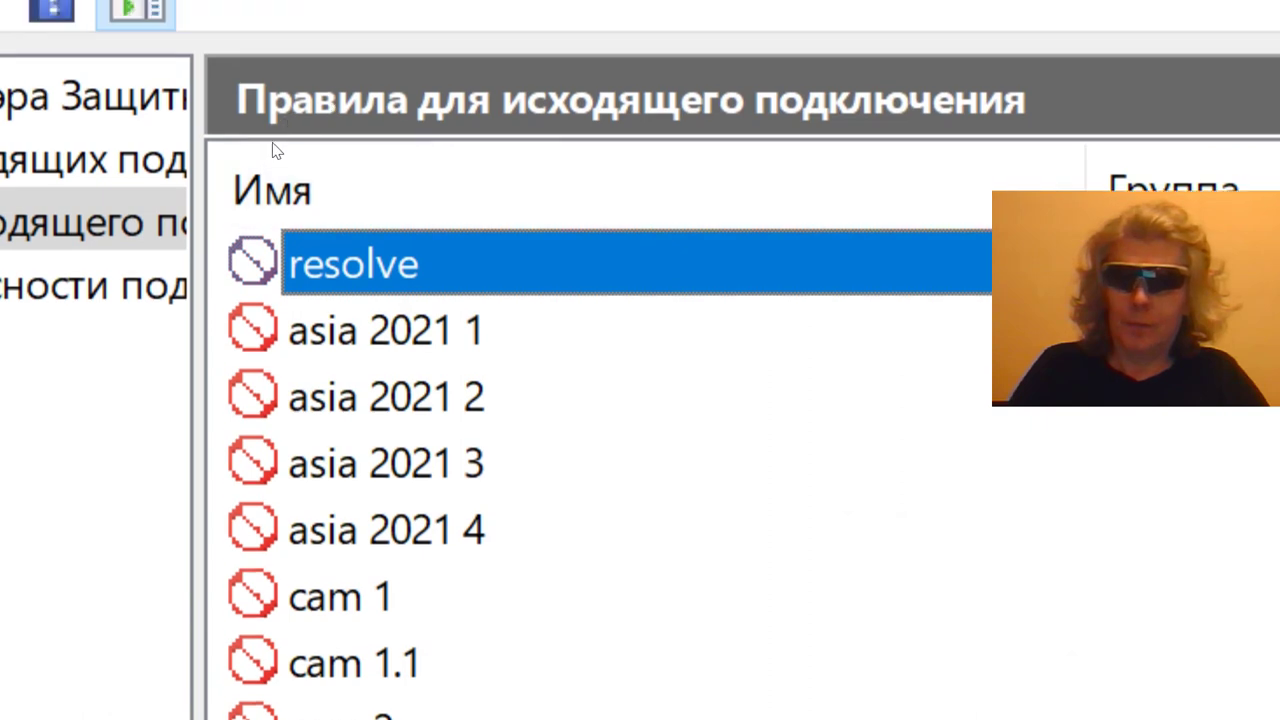
Step: Disable the resolve outbound rule and enable it again
{"action": "right_click", "coordinate": [304, 258]}
{"action": "left_click", "coordinate": [510, 306]}
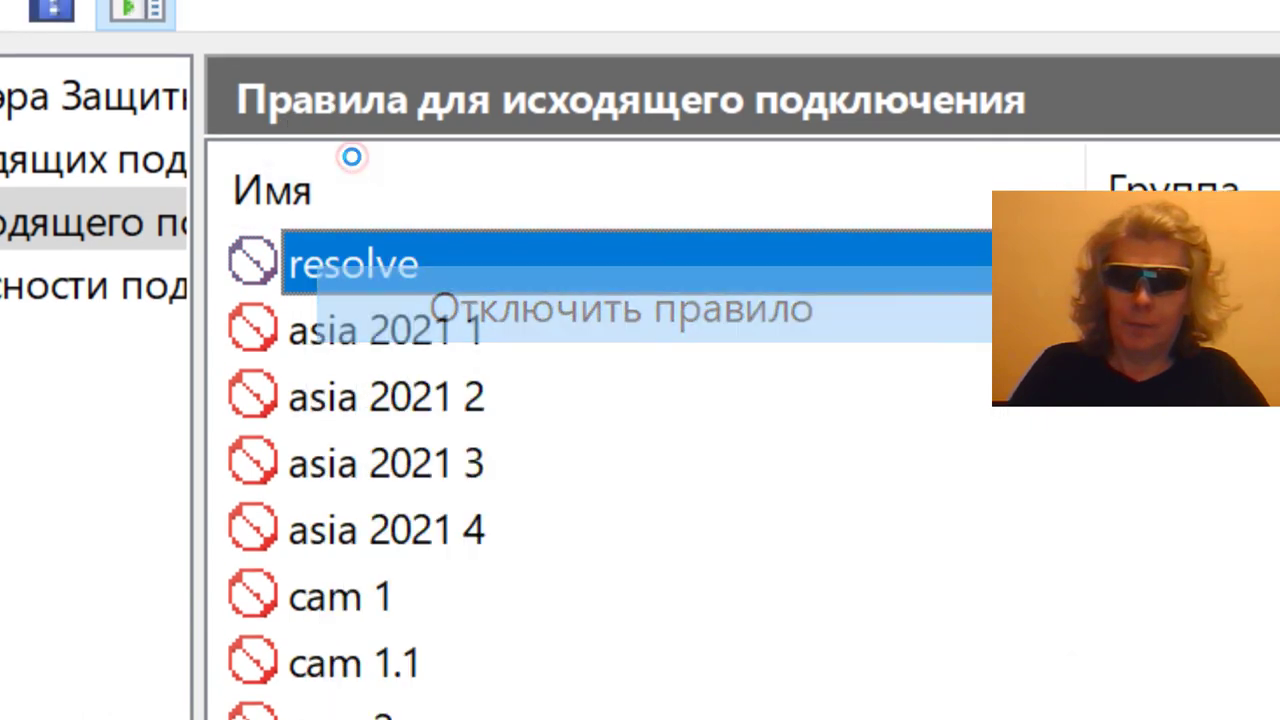
{"action": "key", "text": "shift+F10"}
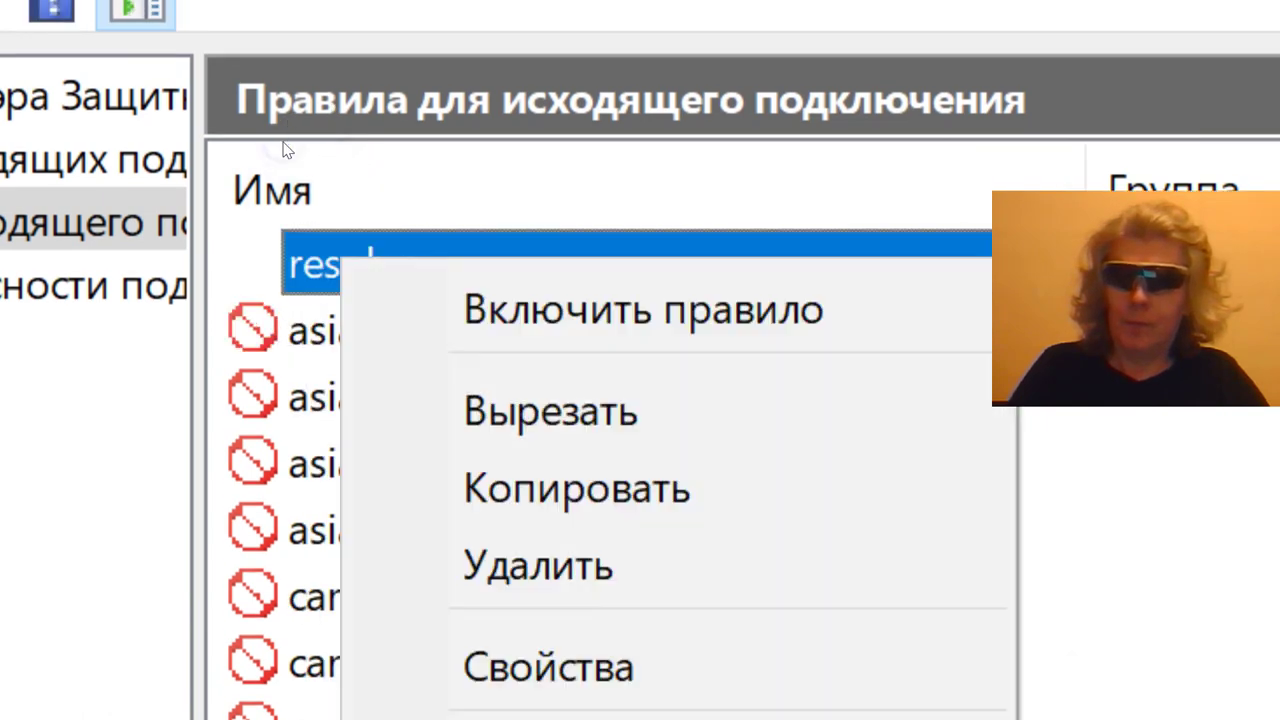
{"action": "key", "text": "Down"}
{"action": "key", "text": "Return"}
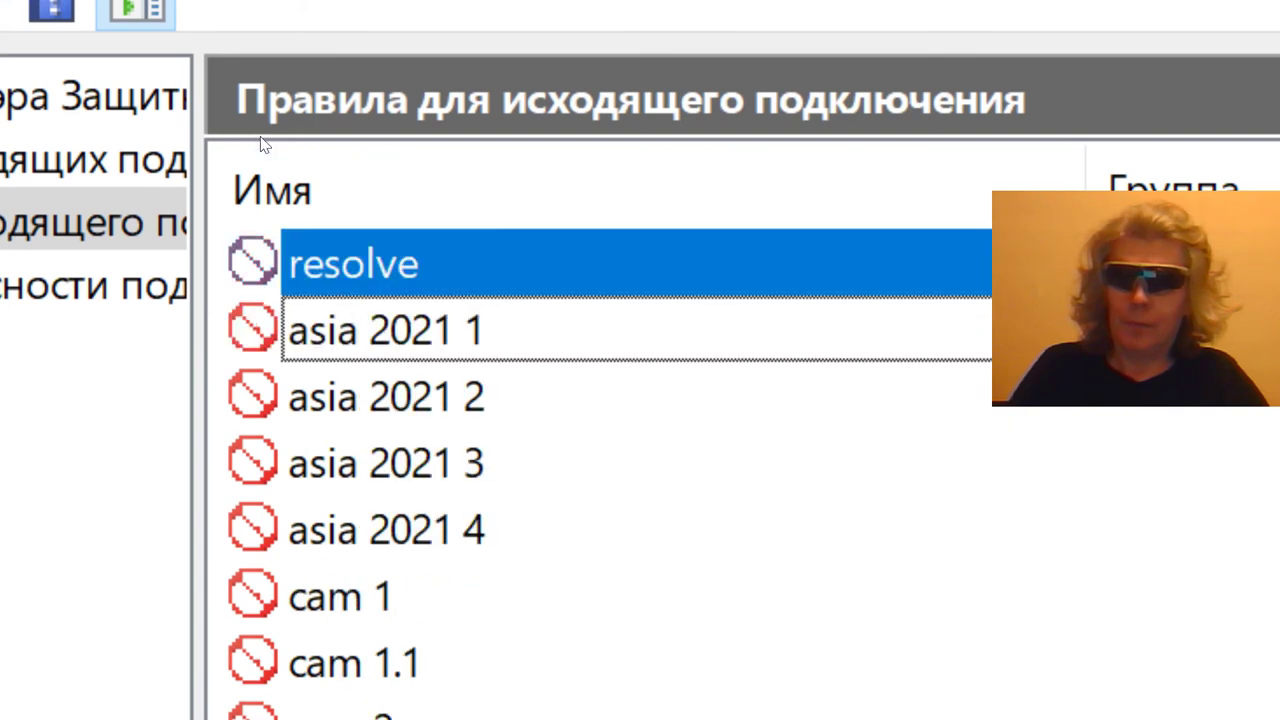
Step: Delete the resolve outbound rule and confirm the deletion
{"action": "key", "text": "shift+F10"}
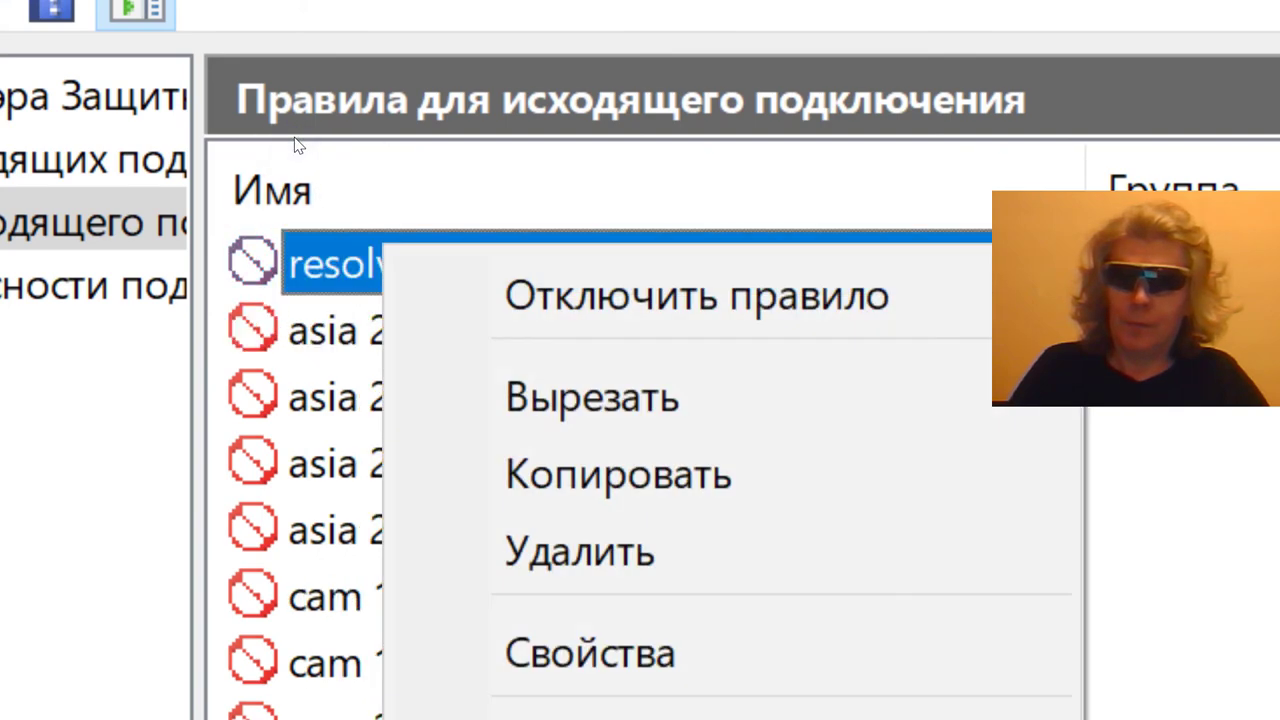
{"action": "key", "text": "Down"}
{"action": "key", "text": "Down"}
{"action": "key", "text": "Down"}
{"action": "key", "text": "Down"}
{"action": "key", "text": "Down"}
{"action": "key", "text": "Down"}
{"action": "key", "text": "Down"}
{"action": "key", "text": "Down"}
{"action": "key", "text": "Down"}
{"action": "key", "text": "Down"}
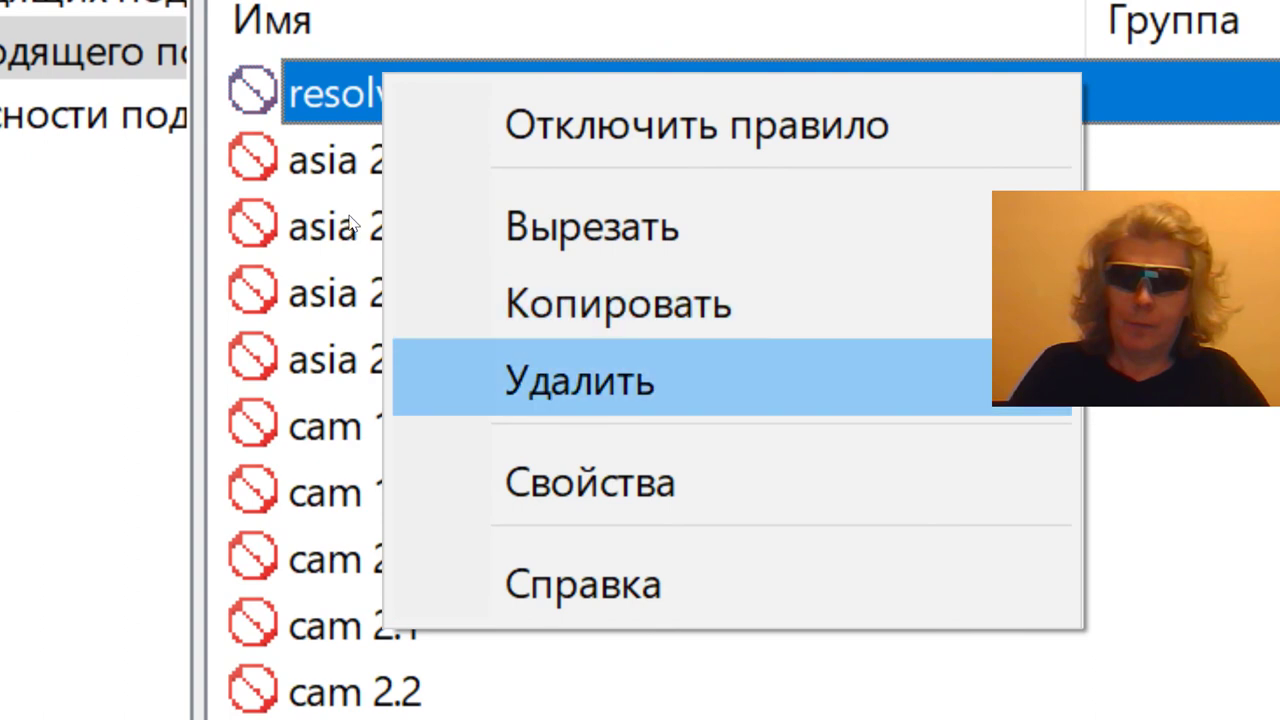
{"action": "key", "text": "Return"}
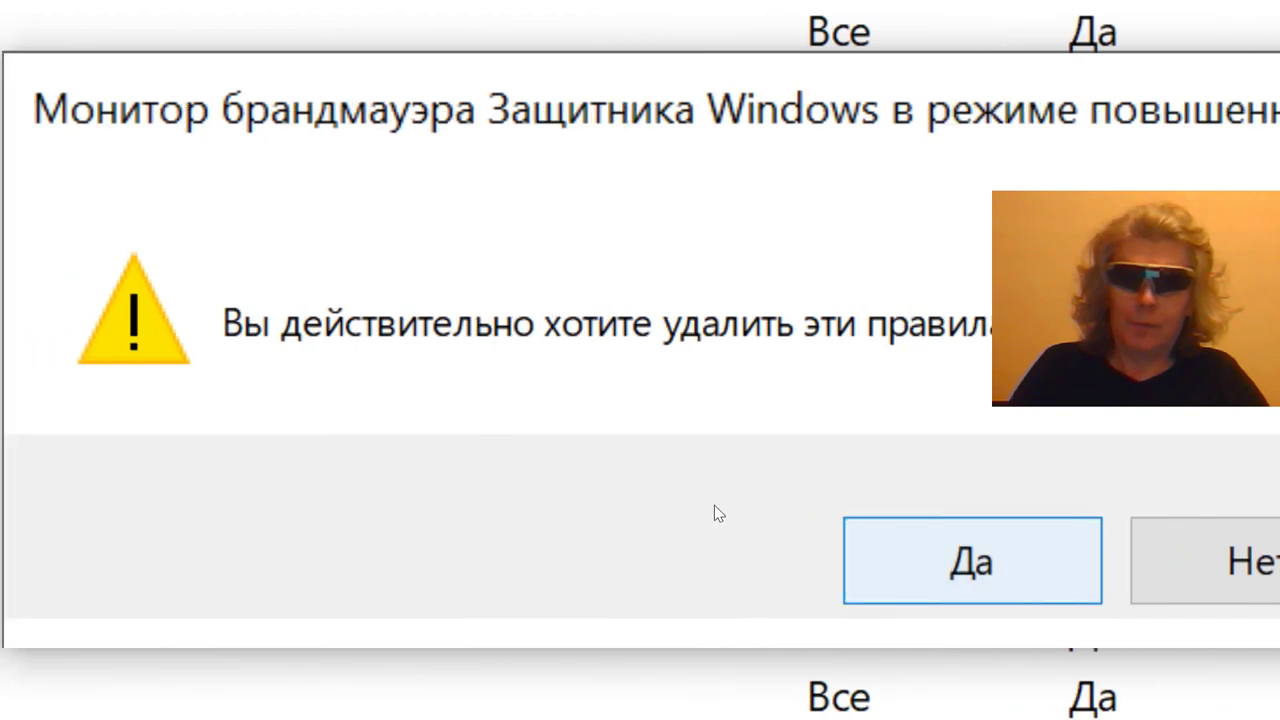
{"action": "key", "text": "Return"}
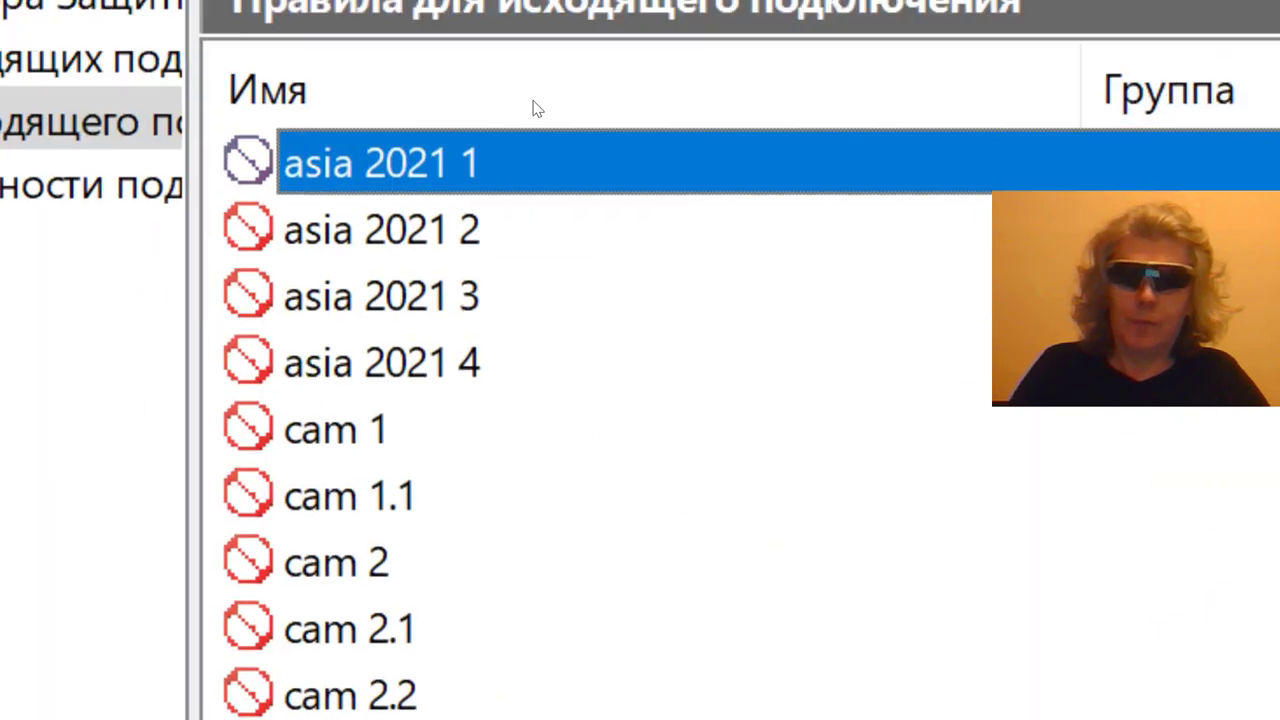